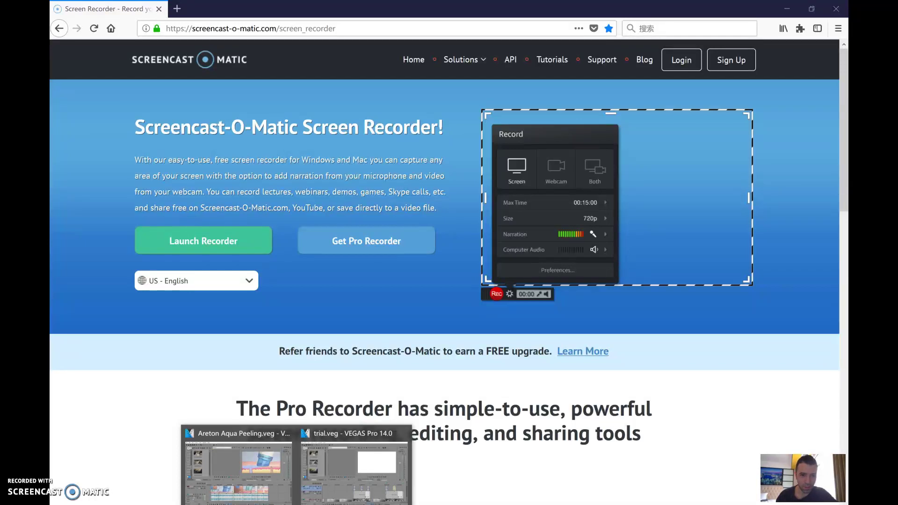
- Switch from the Areton Aqua Peeling window to the trial.veg project window
click(255, 429)
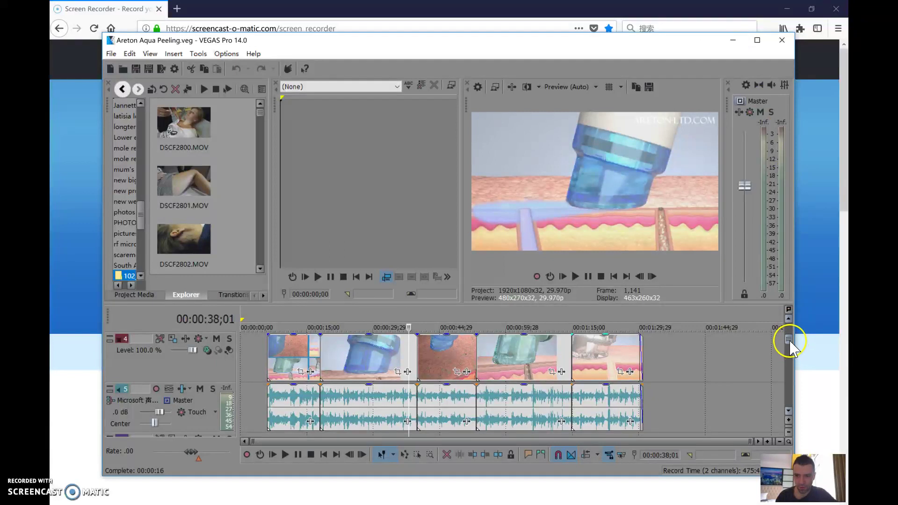
mouse_move(789, 341)
mouse_down()
mouse_move(790, 355)
mouse_move(784, 330)
mouse_up()
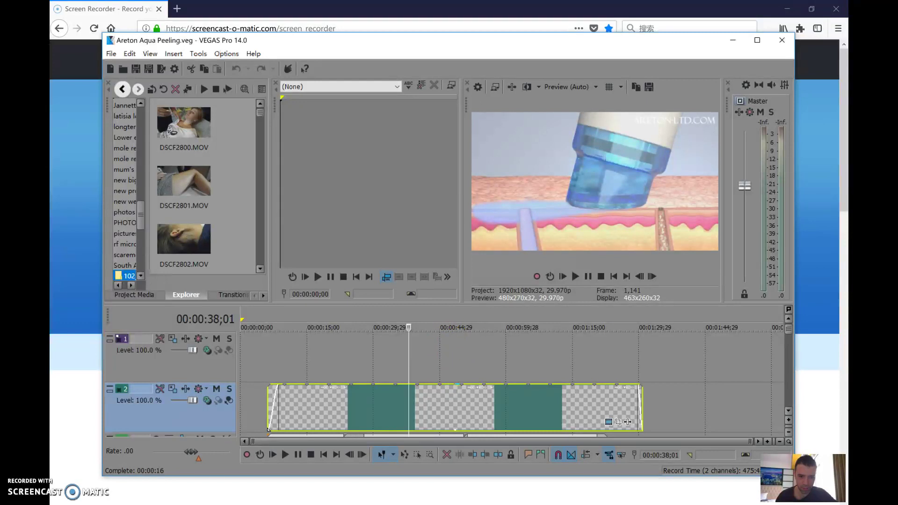
mouse_move(298, 500)
drag(321, 483, 323, 436)
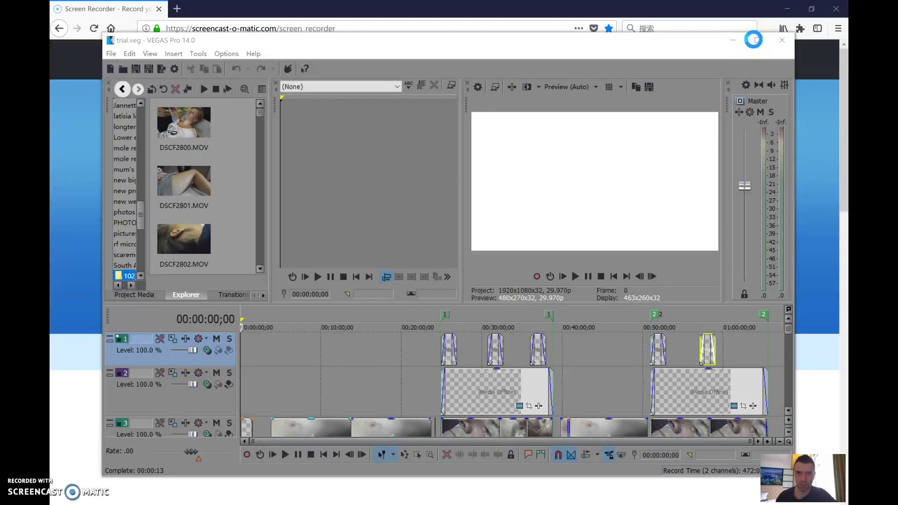
- Maximize trial.veg, mark a time range from about 00:05:00 to 00:07:09, then restore the window
click(756, 39)
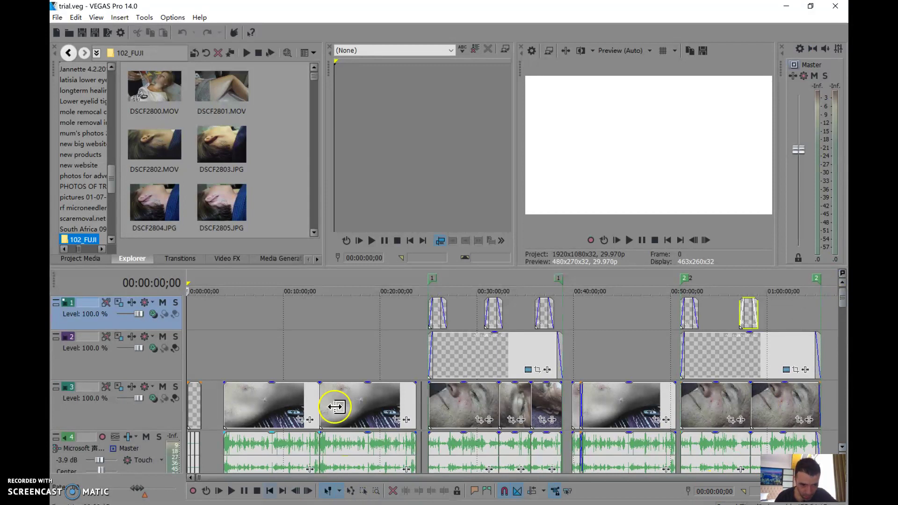
drag(235, 361, 256, 373)
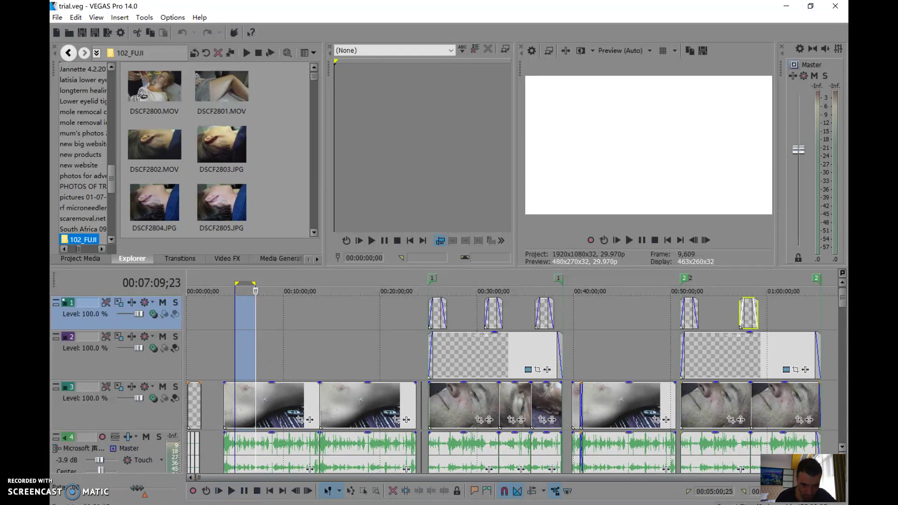
double_click(553, 10)
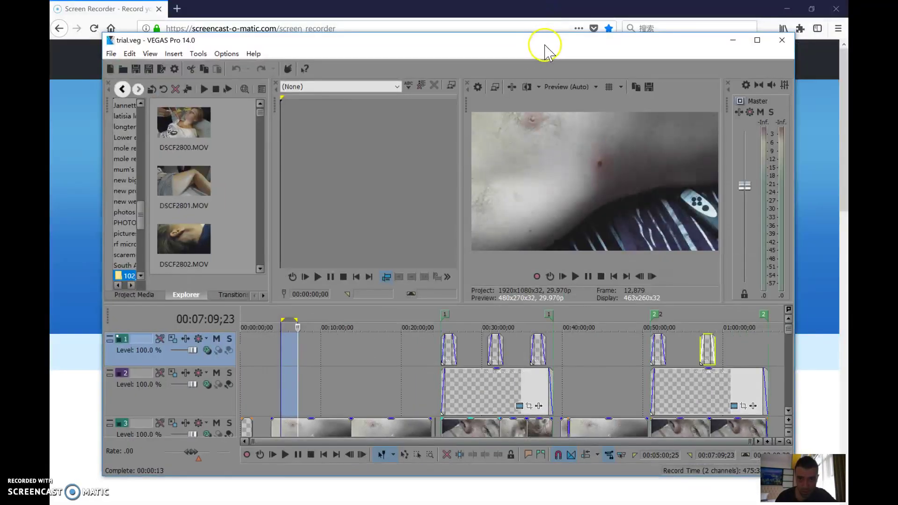
drag(548, 44, 550, 7)
double_click(548, 3)
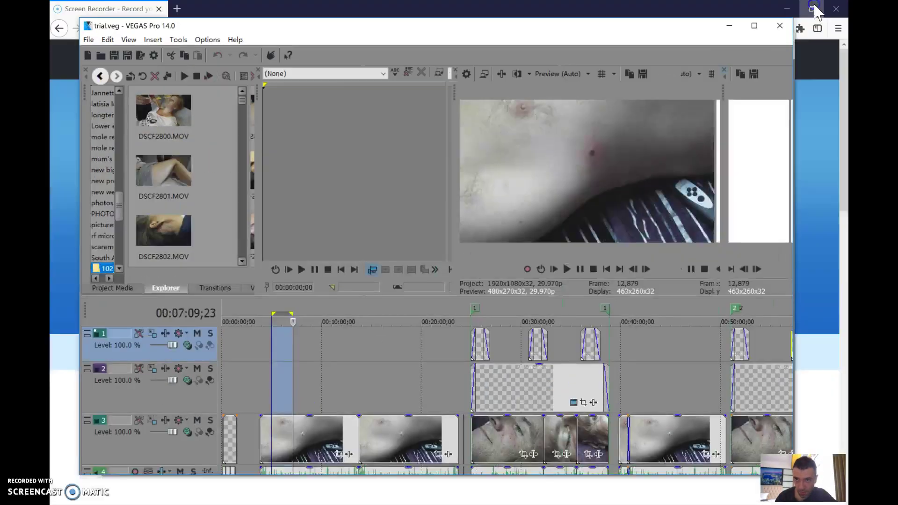
click(811, 6)
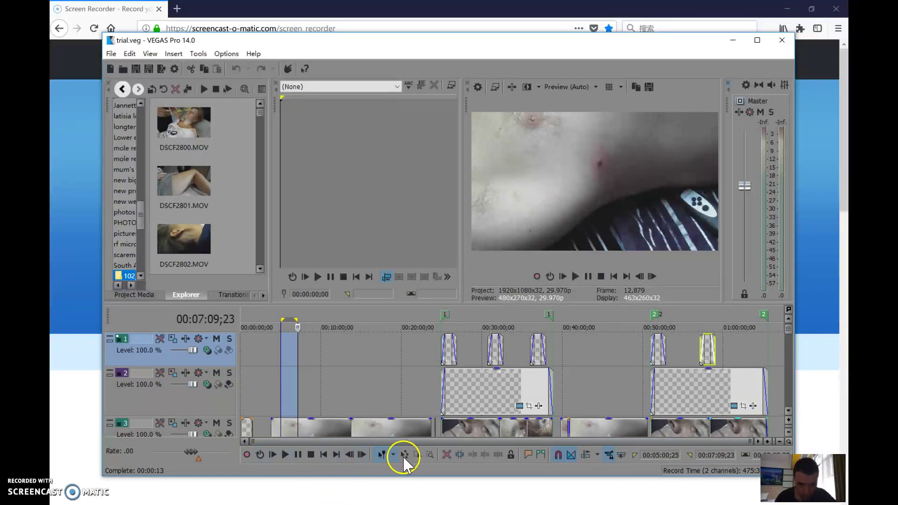
- With the Selection Edit Tool, rectangle-select the video and audio events around the 30-minute mark
click(416, 456)
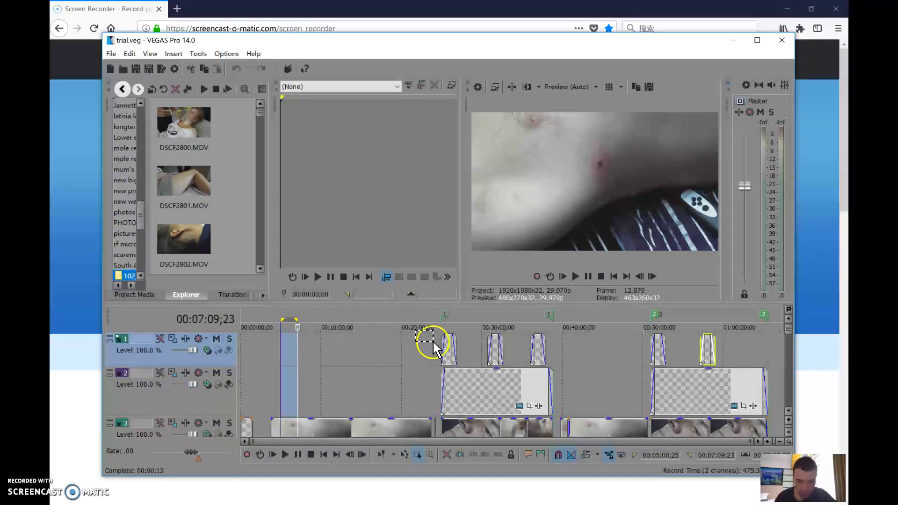
drag(483, 374, 485, 376)
click(431, 361)
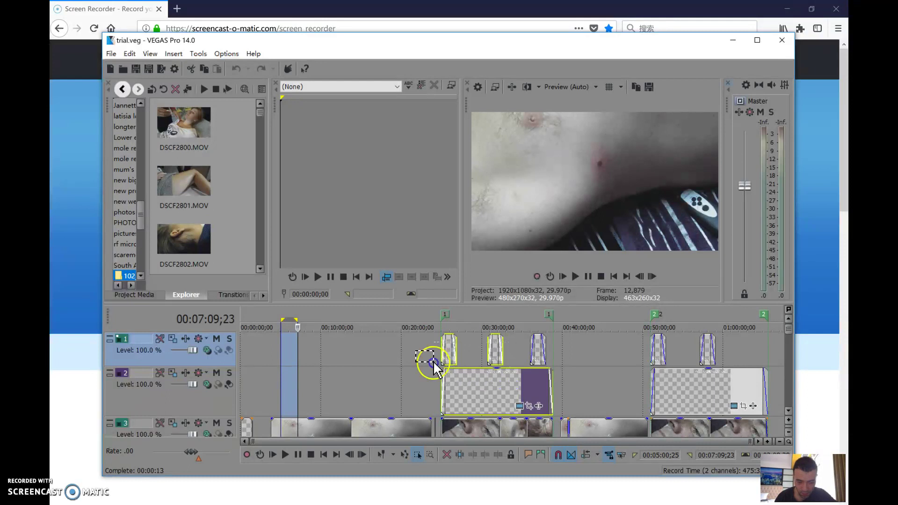
click(757, 40)
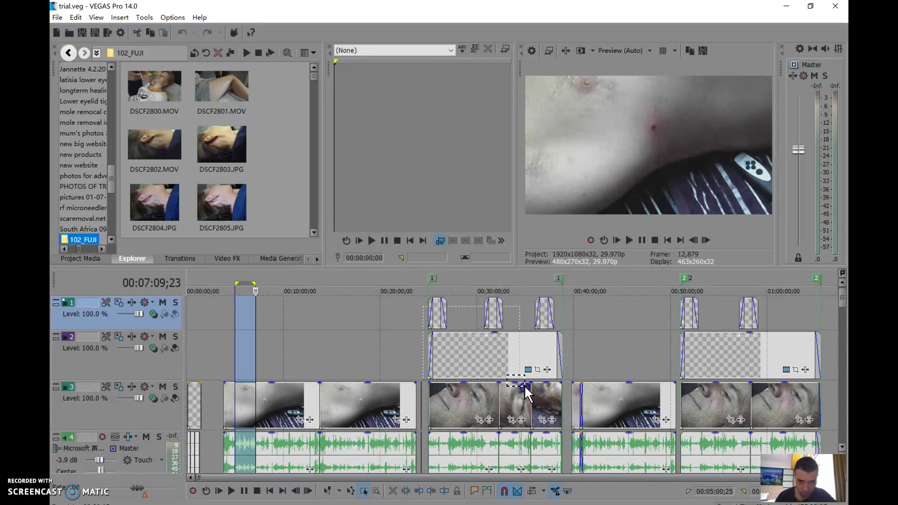
drag(525, 392, 537, 407)
drag(561, 464, 561, 489)
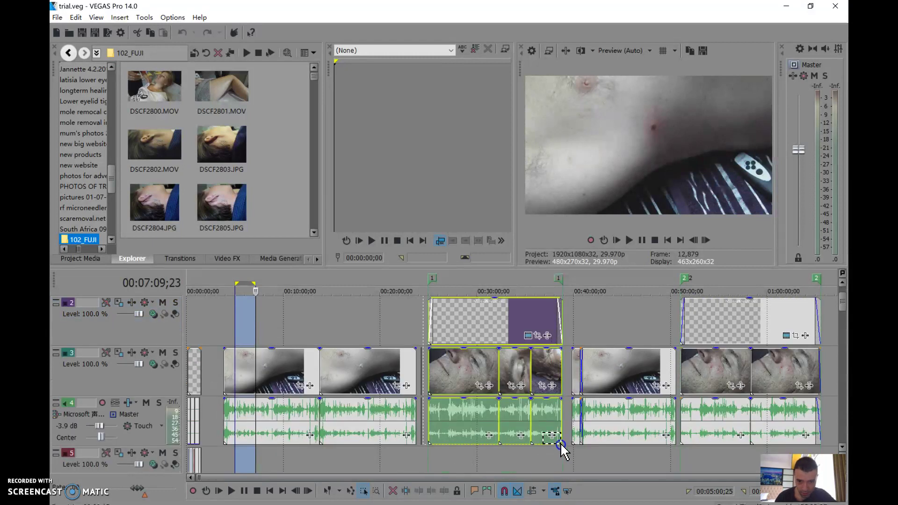
click(499, 336)
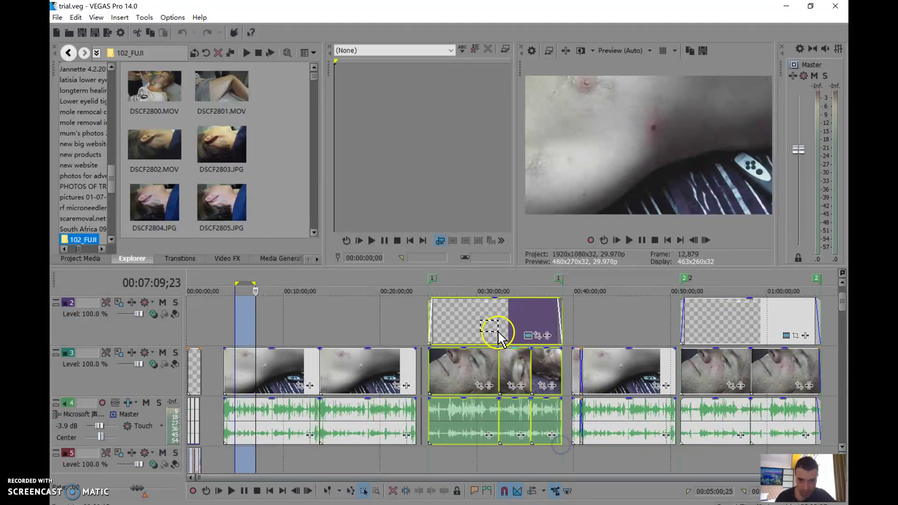
- Copy the selected events around the 30-minute mark
right_click(498, 331)
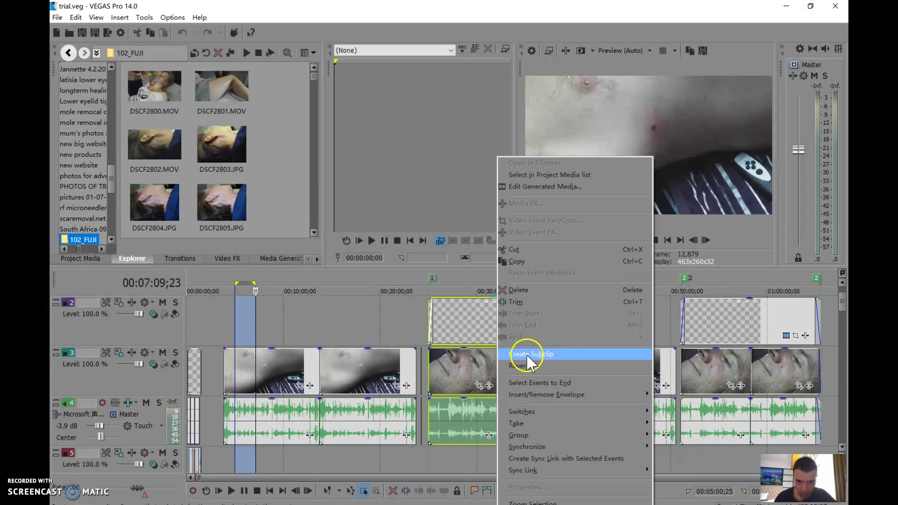
click(534, 262)
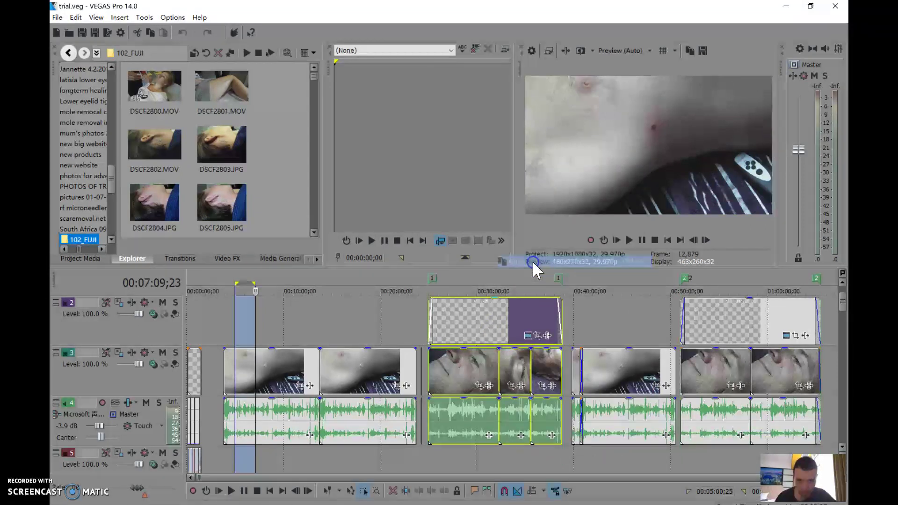
click(498, 336)
- Group the selected events with Group > Create New
right_click(487, 313)
click(510, 434)
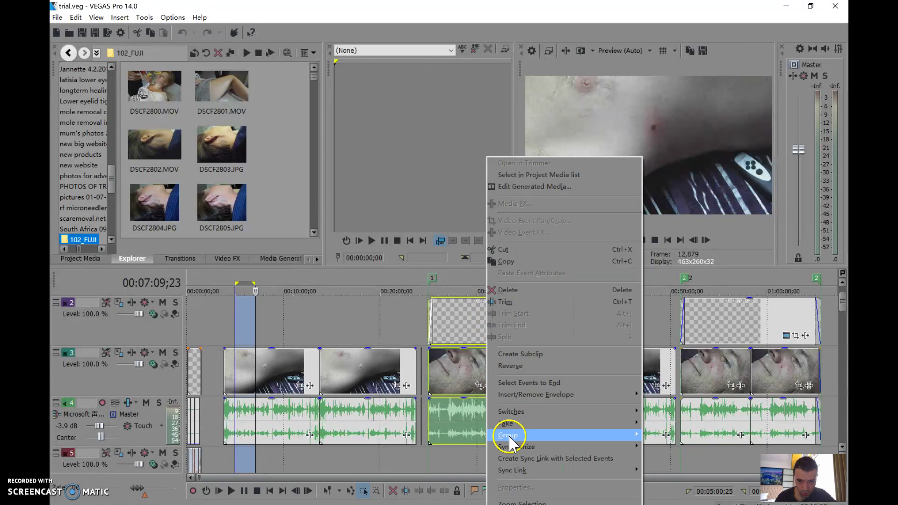
click(458, 437)
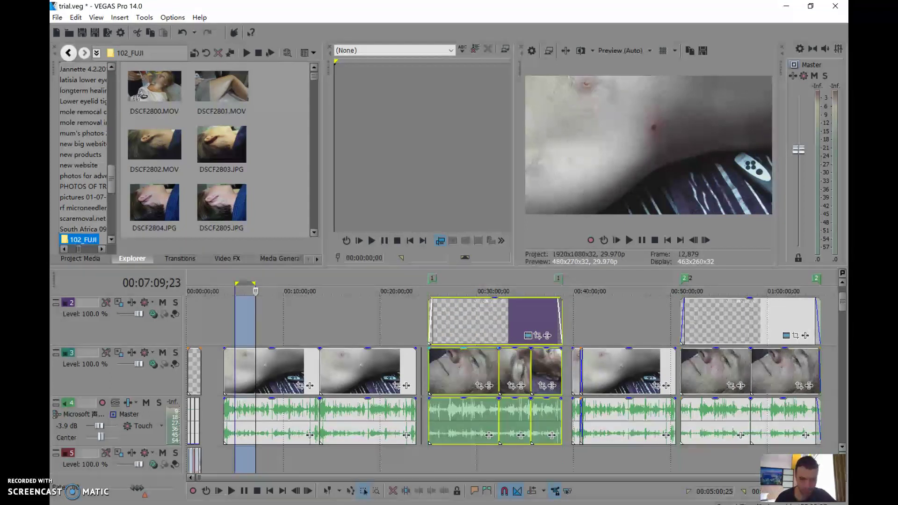
click(296, 504)
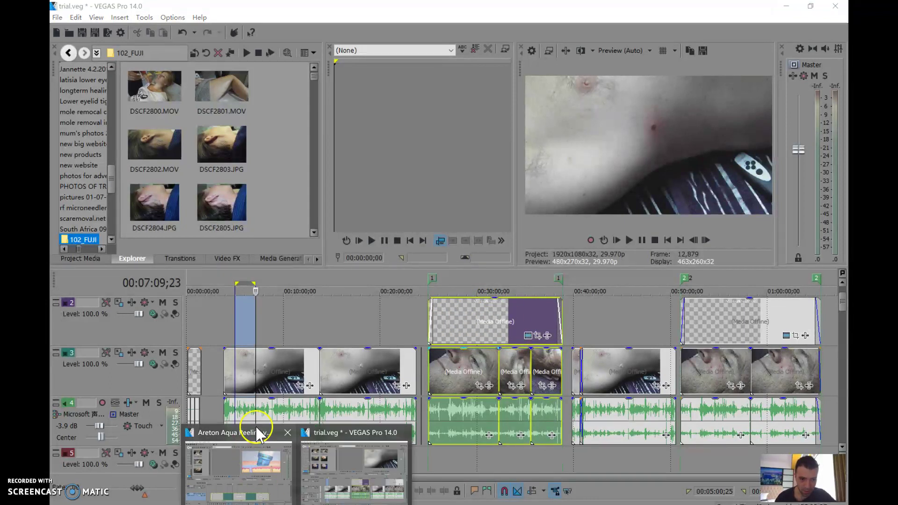
- Reselect the copied block in trial.veg, then bring Areton Aqua Peeling forward full screen
click(259, 434)
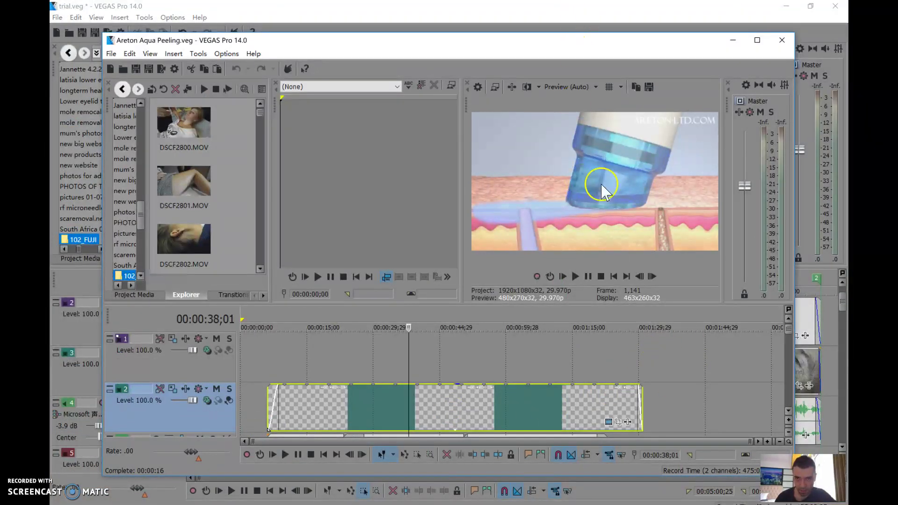
click(578, 9)
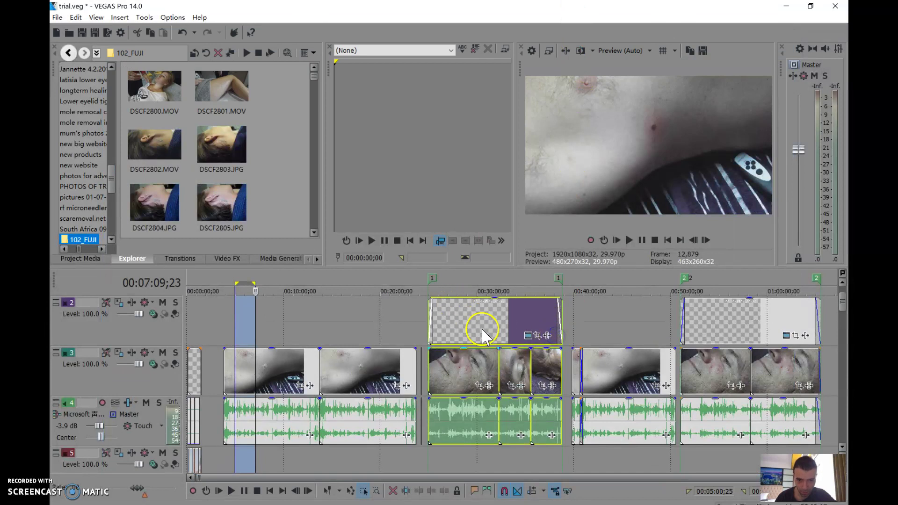
drag(463, 286, 466, 473)
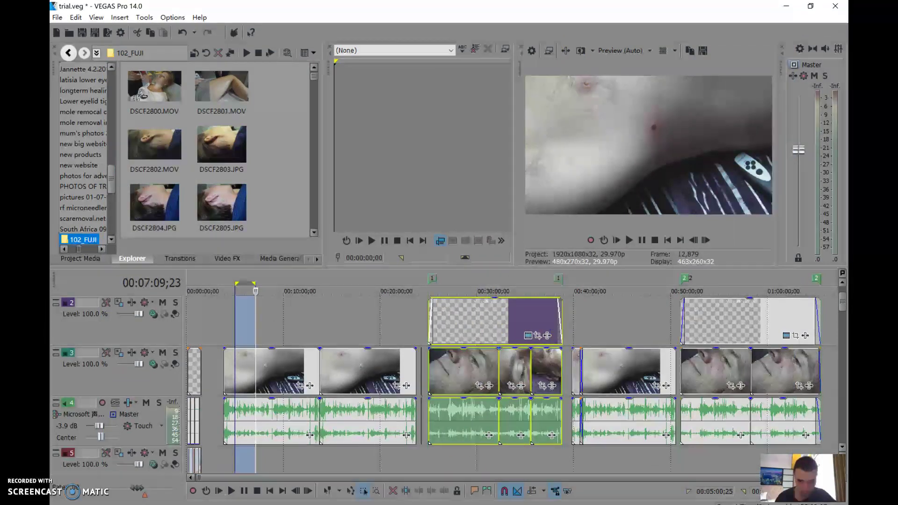
mouse_move(299, 503)
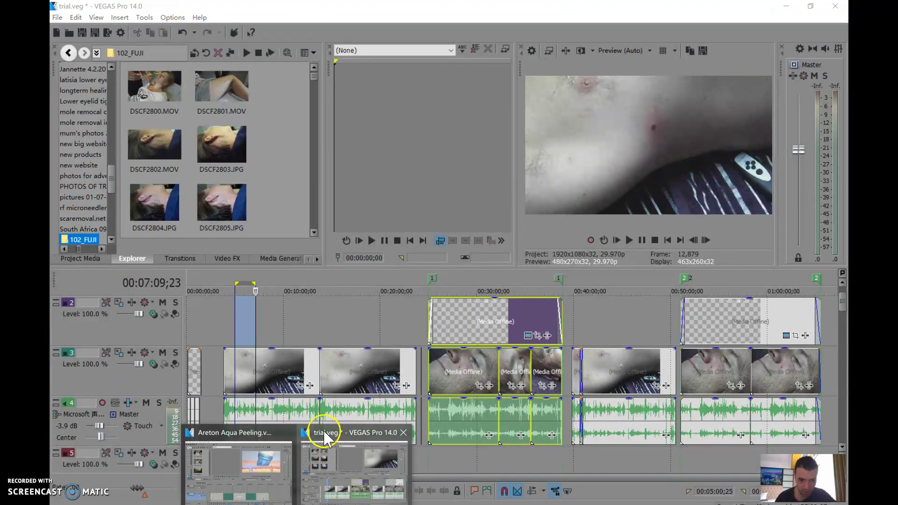
click(231, 430)
click(530, 330)
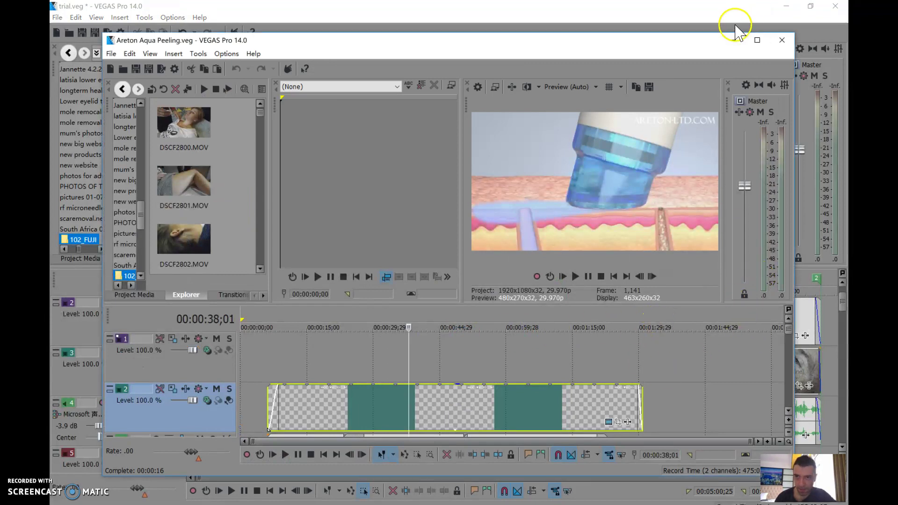
click(757, 39)
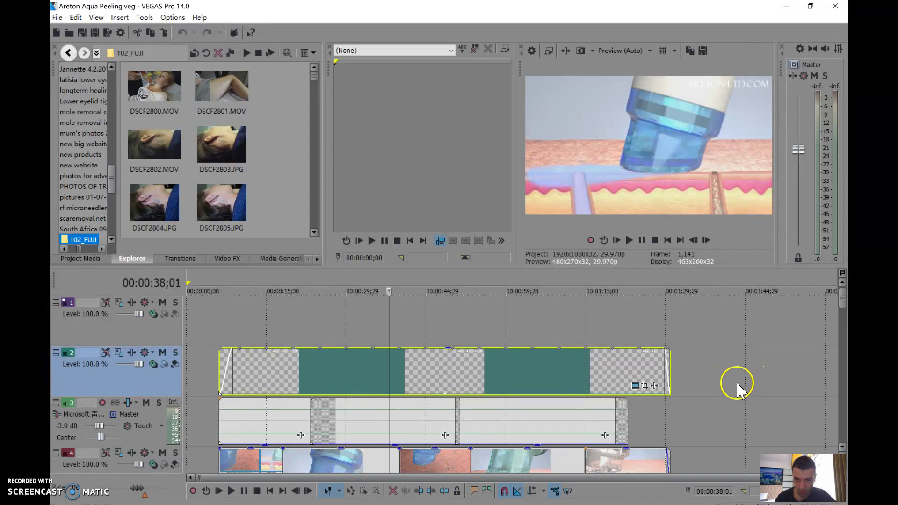
click(767, 380)
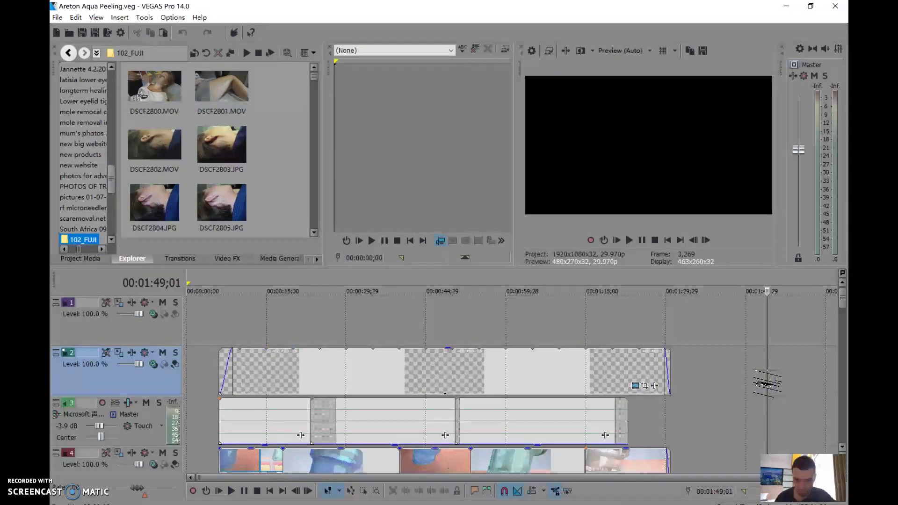
right_click(766, 377)
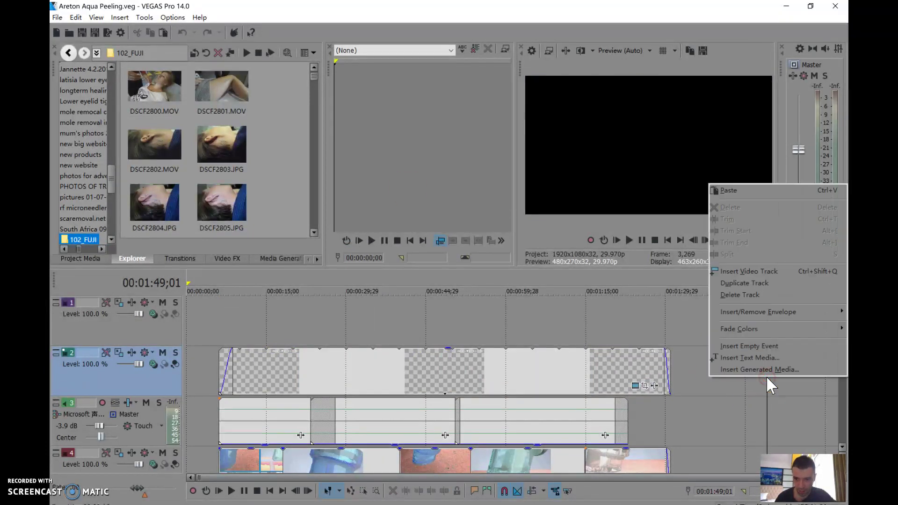
click(755, 389)
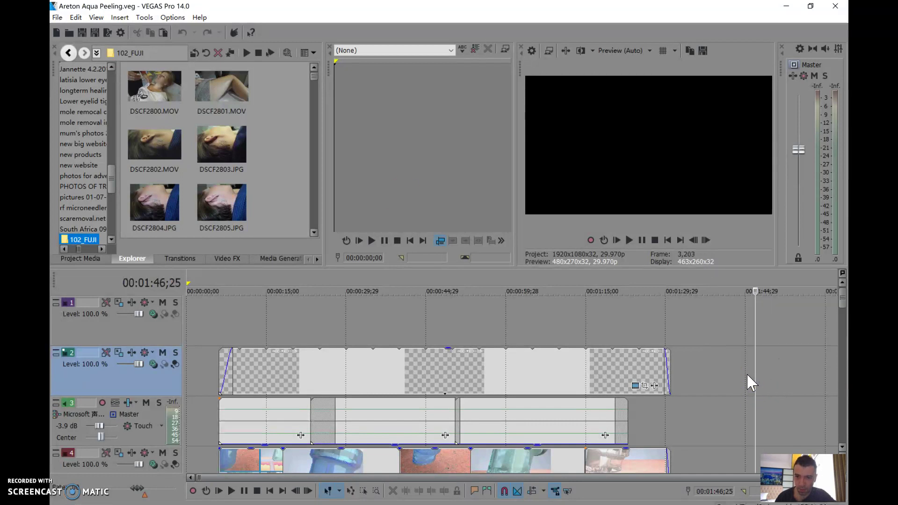
click(757, 324)
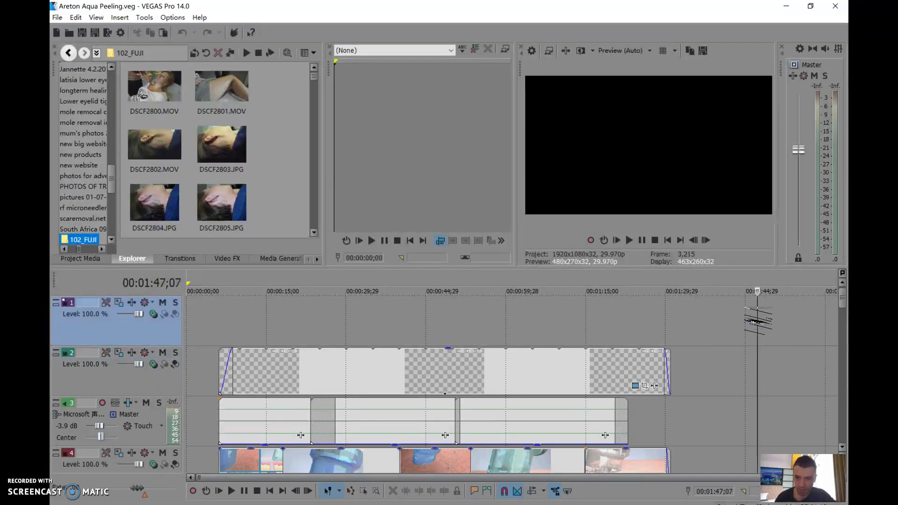
right_click(757, 319)
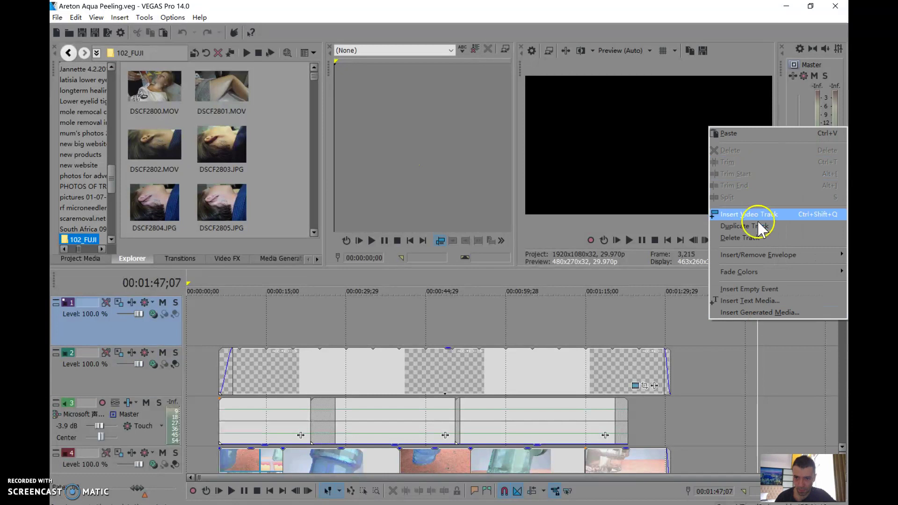
click(763, 337)
right_click(764, 336)
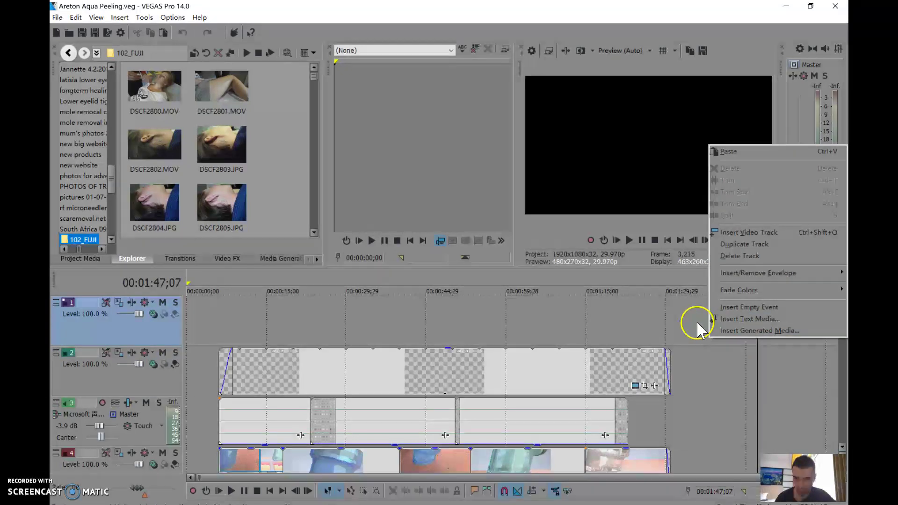
click(696, 321)
click(754, 320)
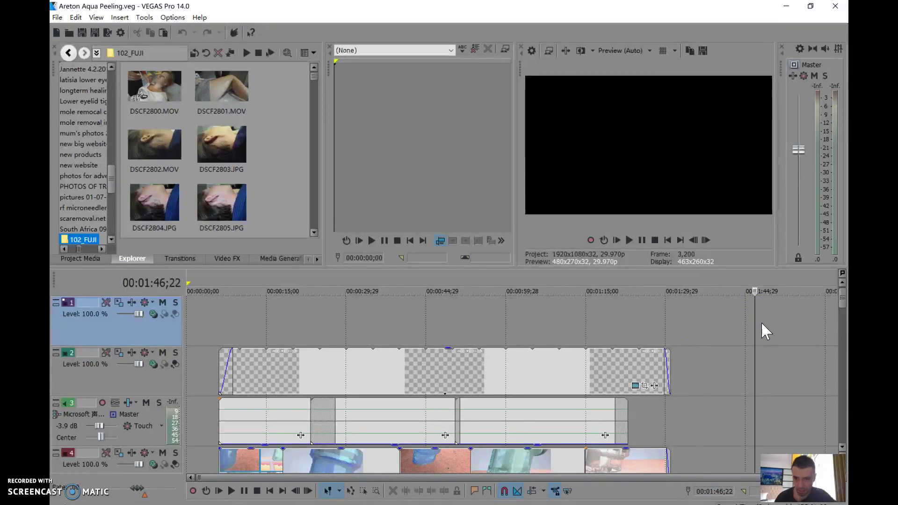
right_click(763, 323)
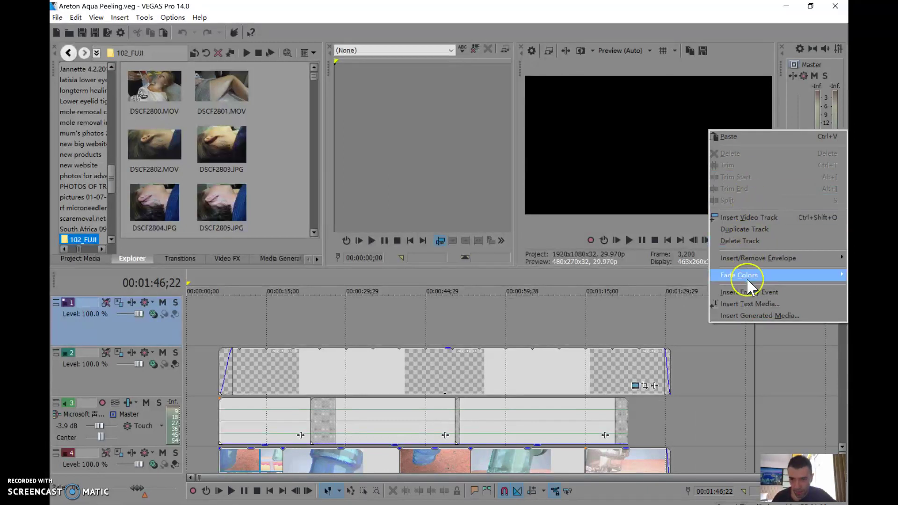
click(743, 136)
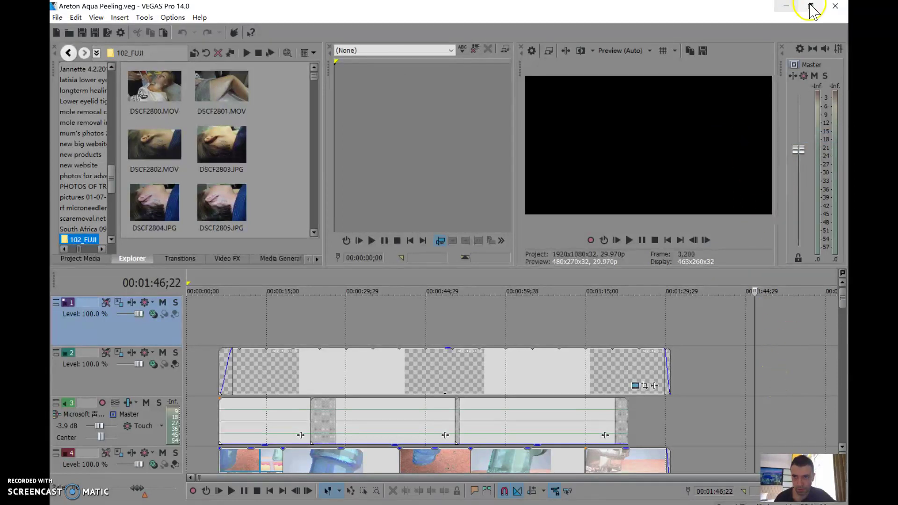
click(739, 322)
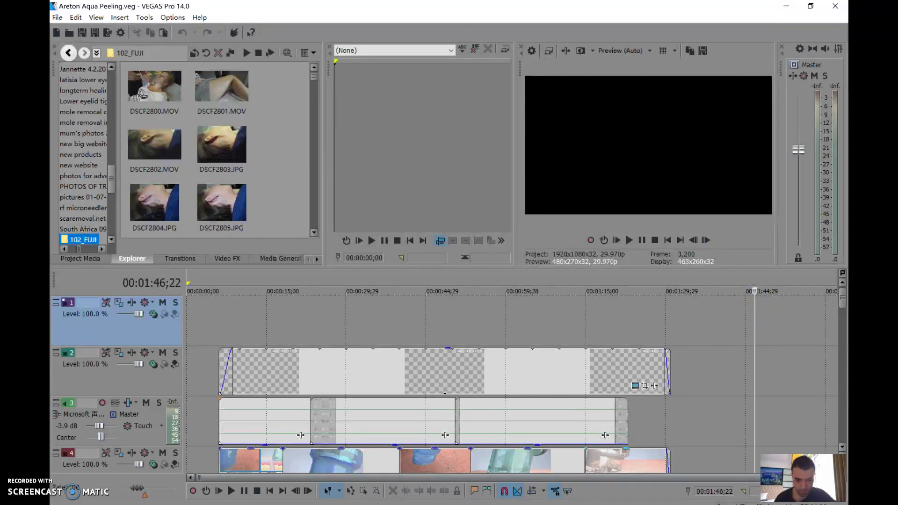
right_click(751, 316)
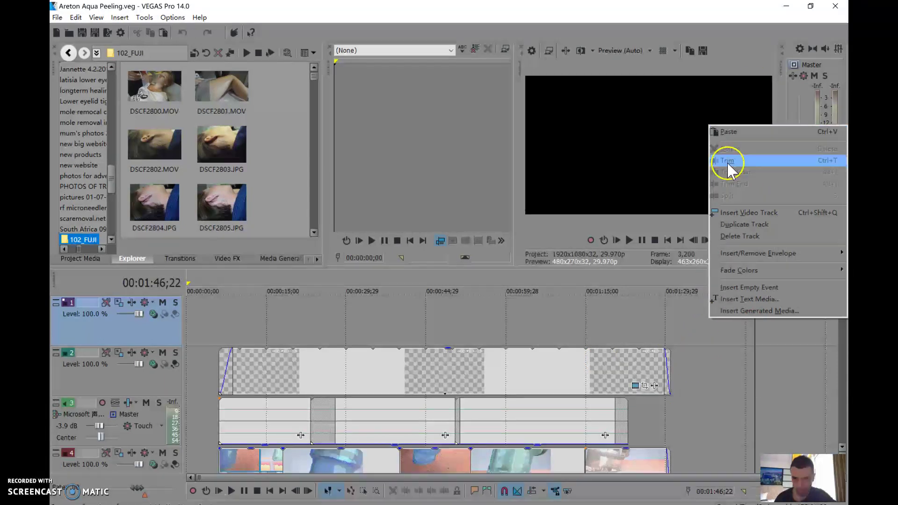
click(733, 132)
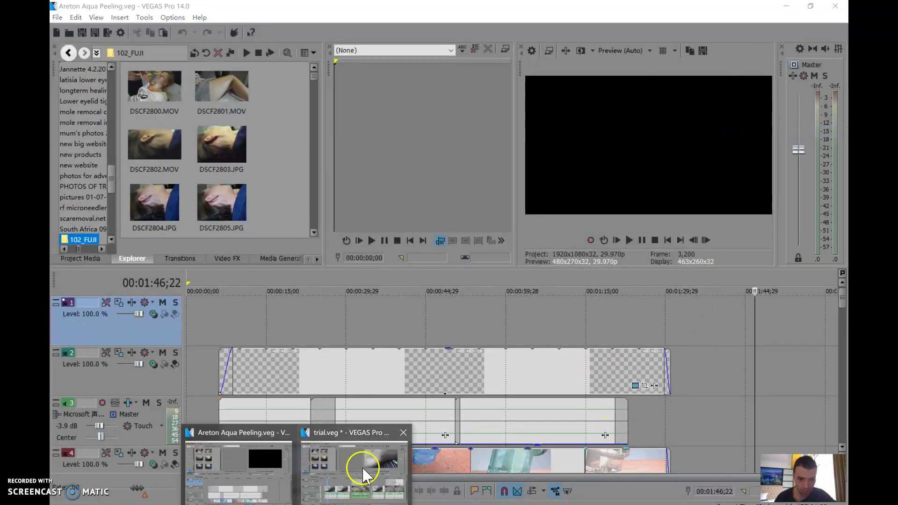
- Select and copy the trial.veg events, then minimize trial.veg to reveal Areton Aqua Peeling
click(351, 431)
click(445, 361)
click(475, 322)
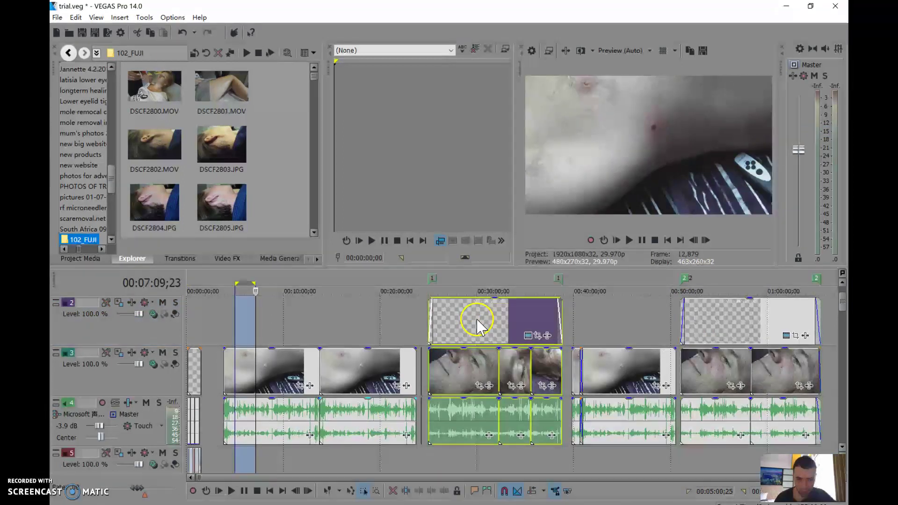
right_click(477, 322)
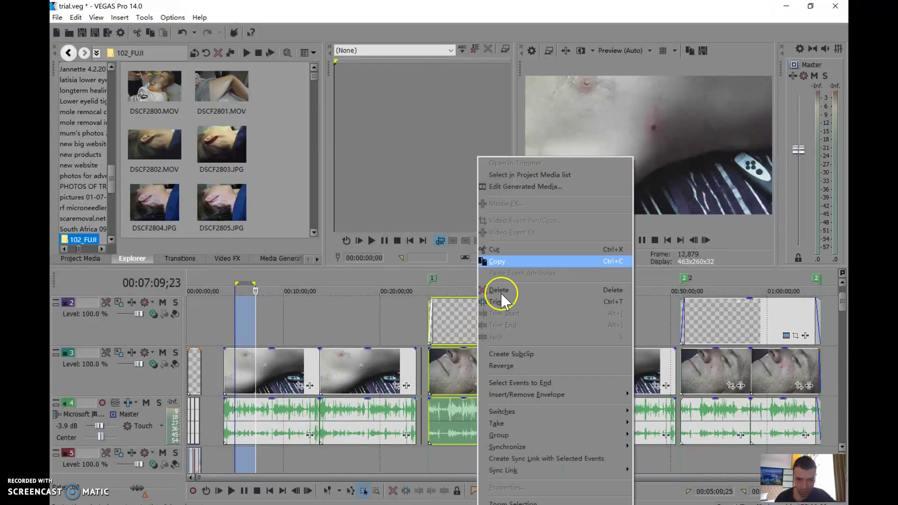
click(503, 262)
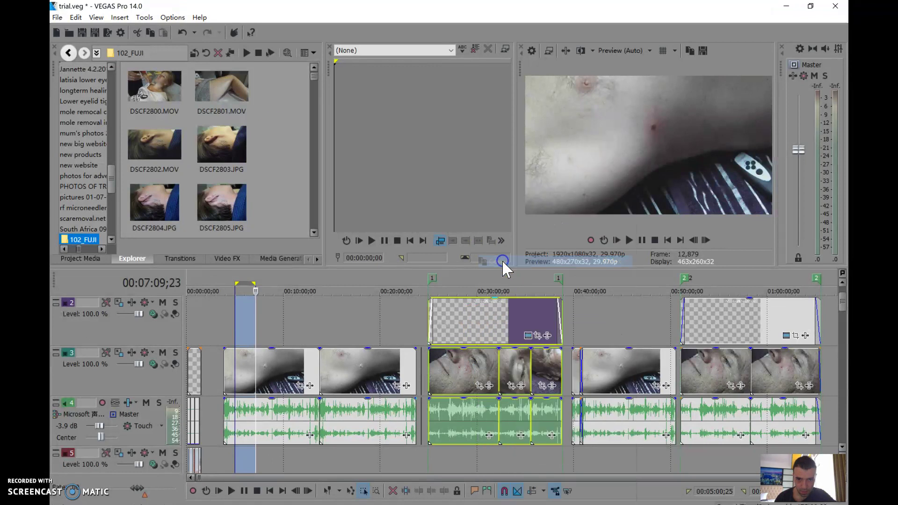
drag(440, 313, 455, 283)
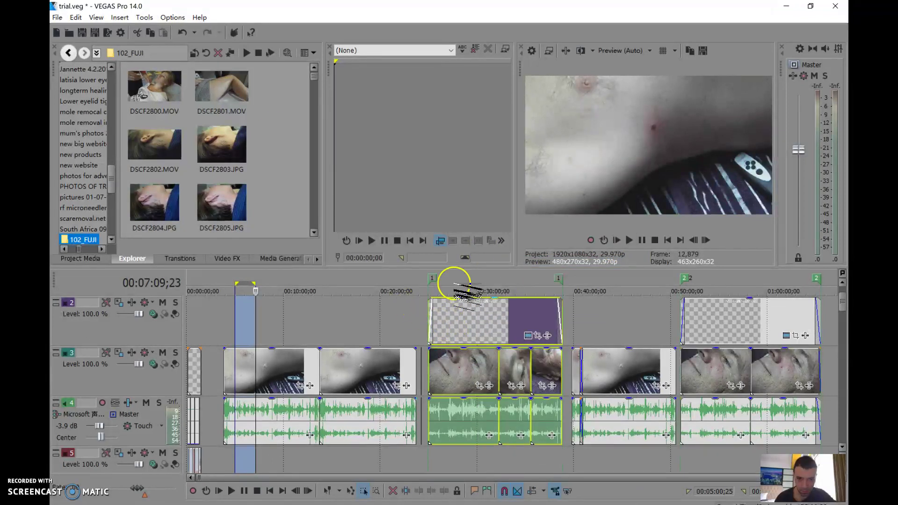
click(786, 6)
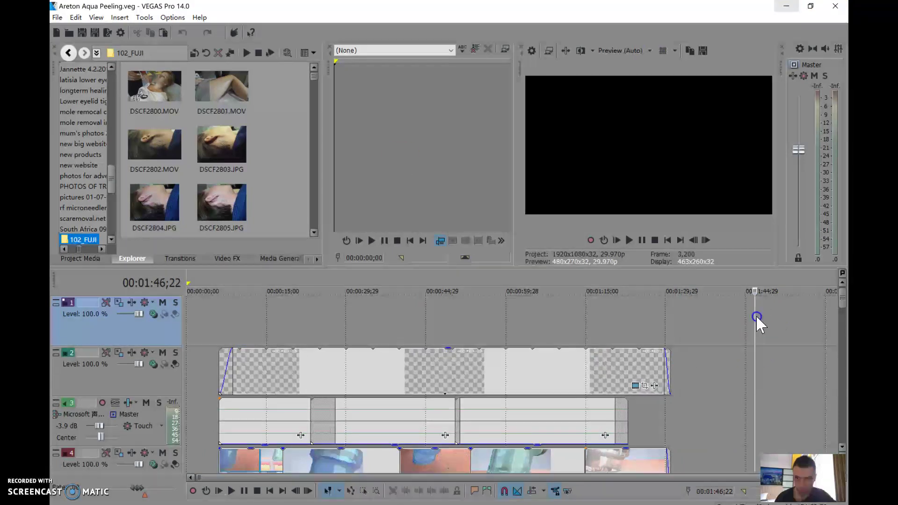
- Paste the copied events at the cursor on the top track
click(756, 317)
right_click(760, 316)
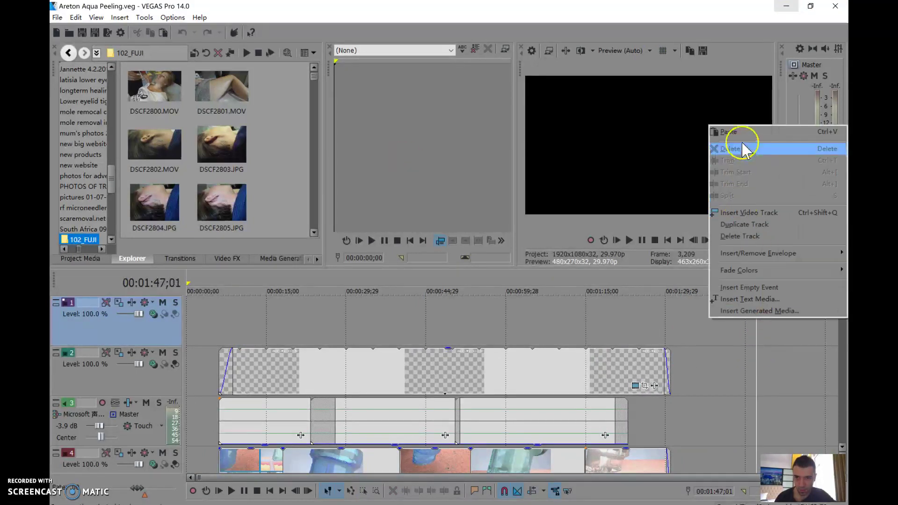
click(395, 68)
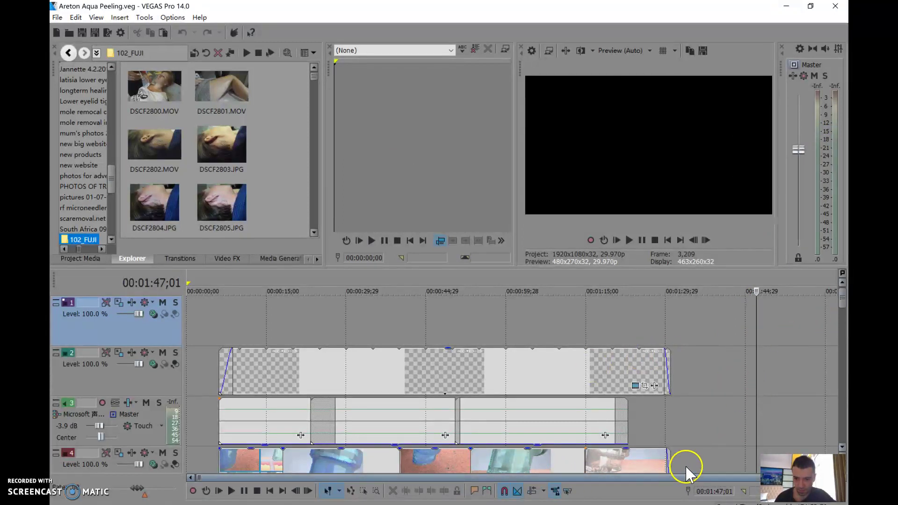
mouse_move(842, 302)
mouse_down()
mouse_move(842, 318)
mouse_move(843, 310)
mouse_up()
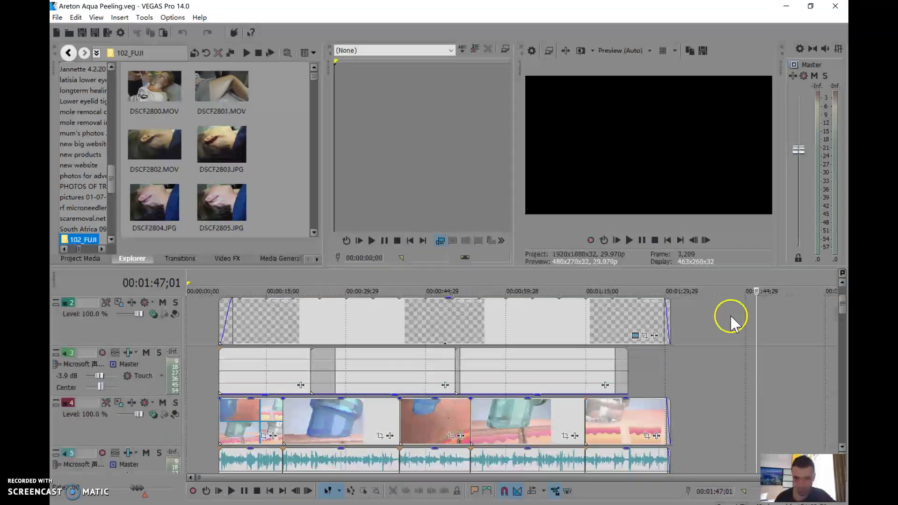
- Place the cursor at 00:01:41;28 and paste the copied events onto track 2
click(744, 323)
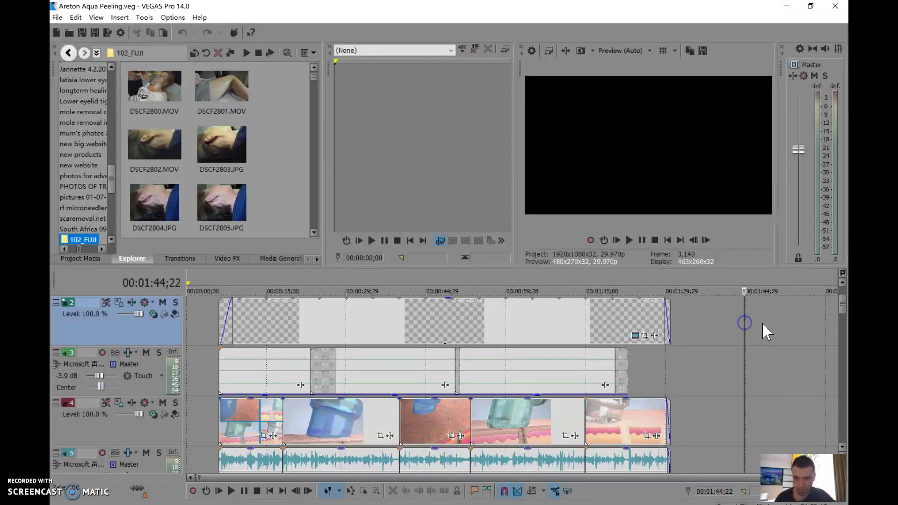
click(838, 305)
click(730, 377)
right_click(732, 377)
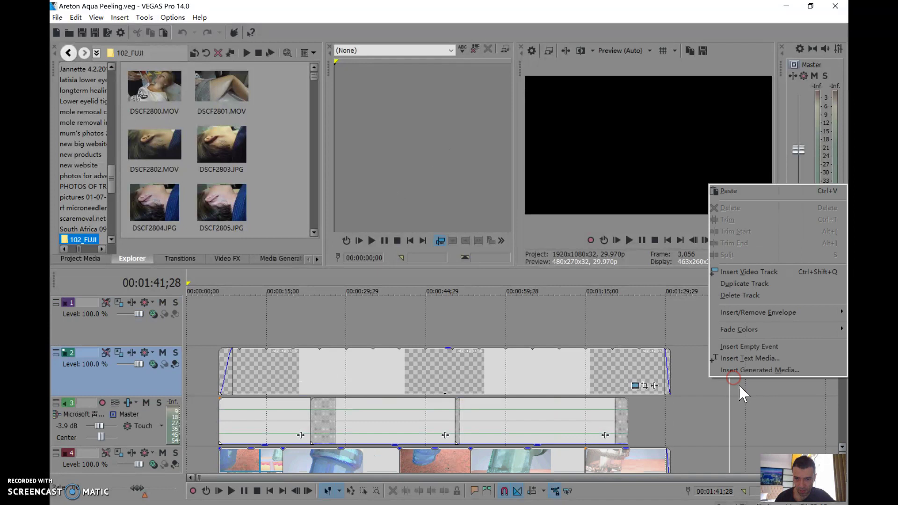
click(732, 190)
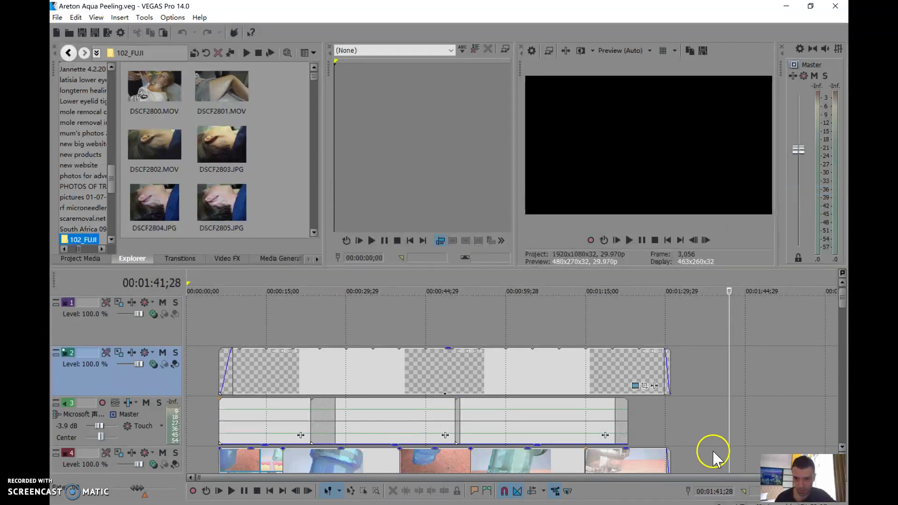
right_click(753, 372)
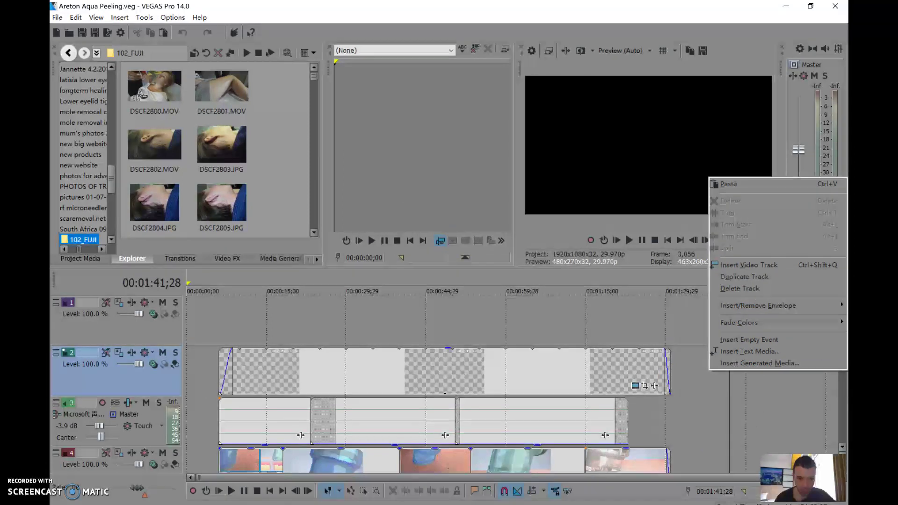
click(333, 443)
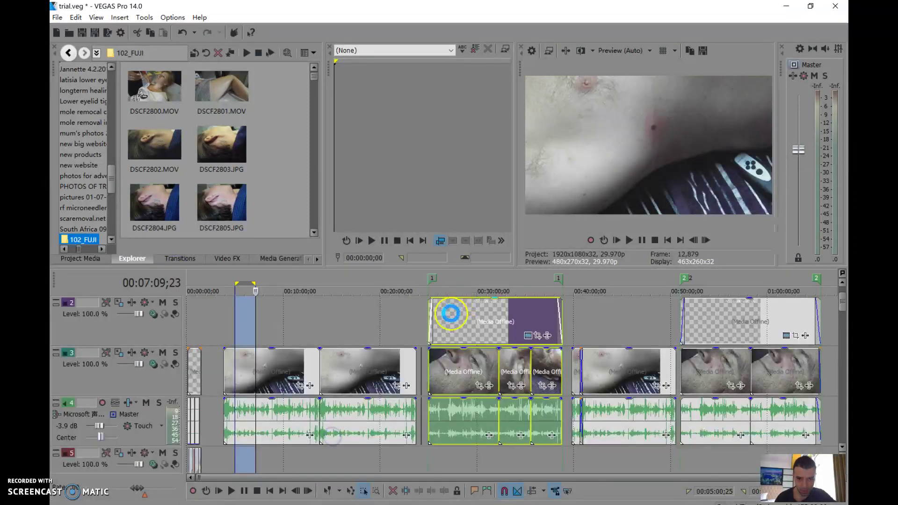
- Marquee-select the event group near 00:24–00:37 across all tracks and copy it
click(416, 302)
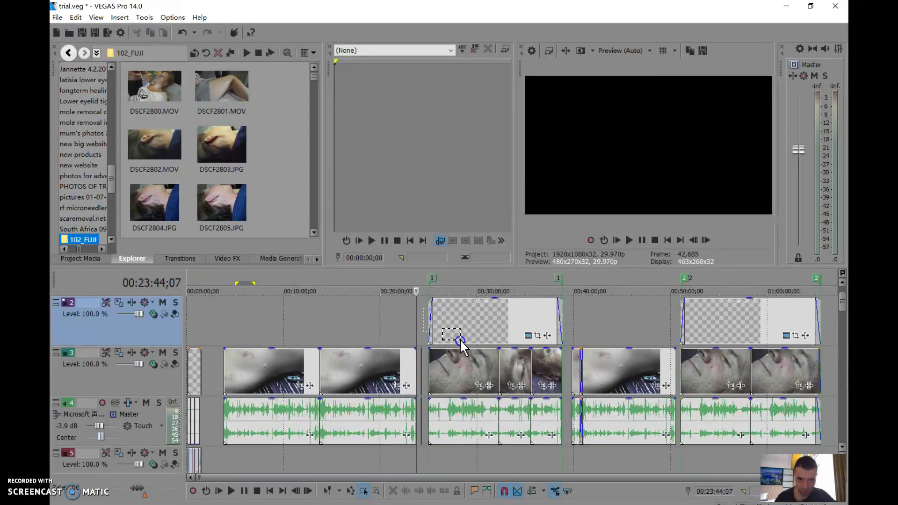
drag(559, 456, 557, 457)
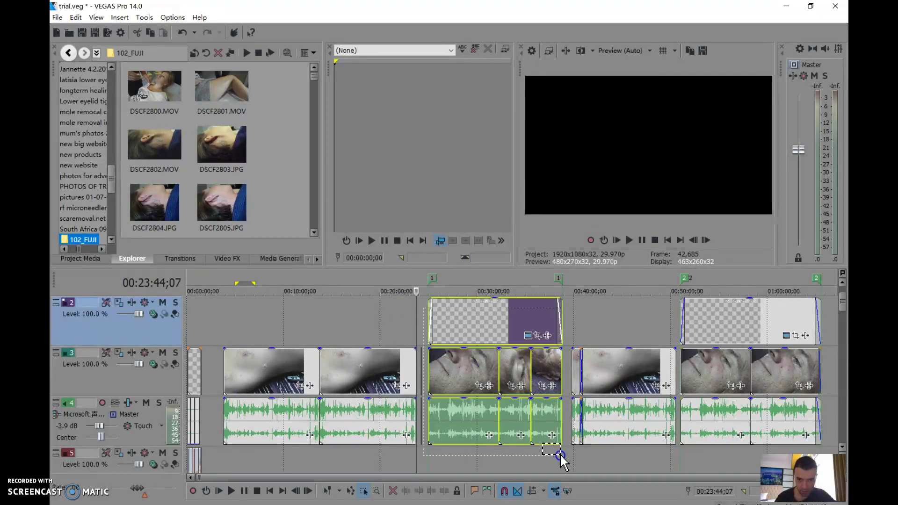
right_click(488, 330)
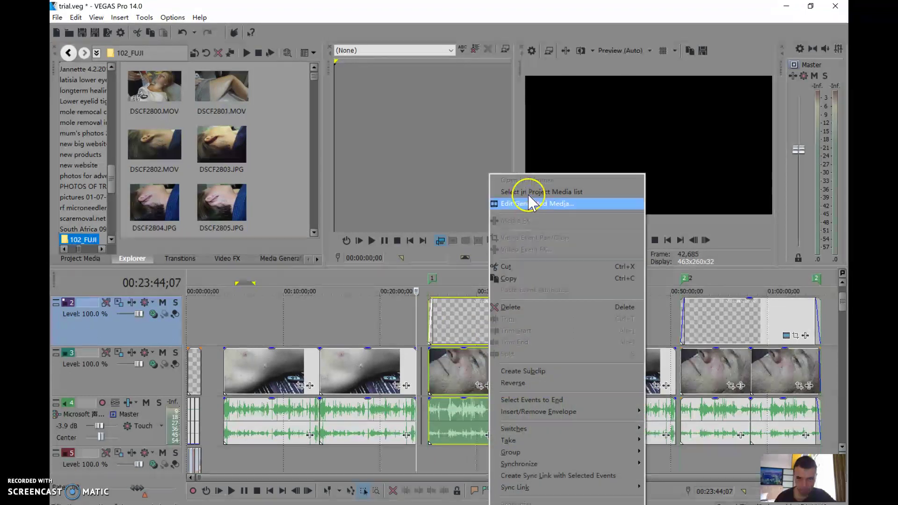
click(538, 280)
- Return to Areton Aqua Peeling and paste the copied events on track 1 after the existing clips
click(787, 9)
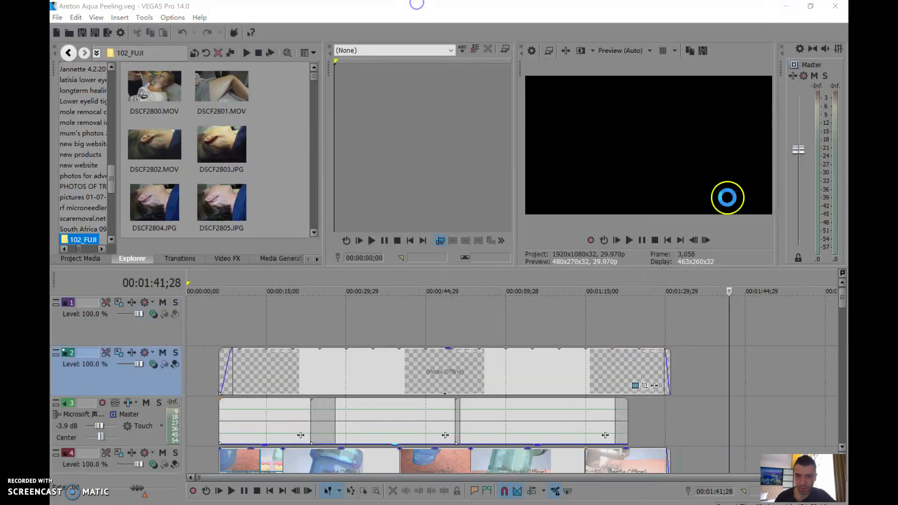
click(730, 320)
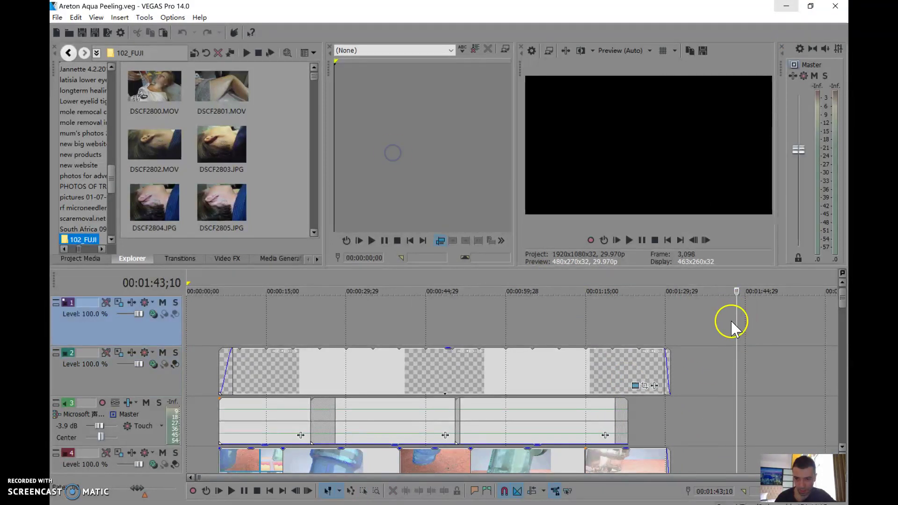
right_click(735, 315)
click(741, 323)
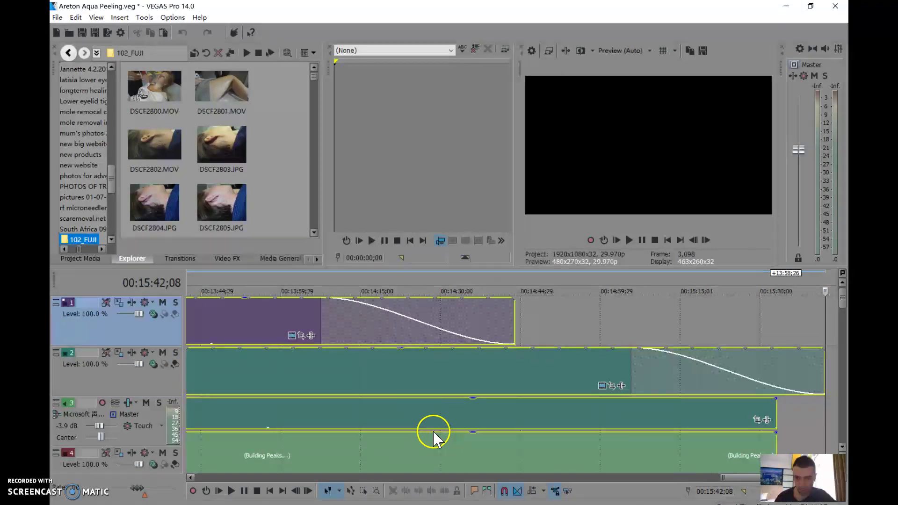
drag(391, 280, 486, 286)
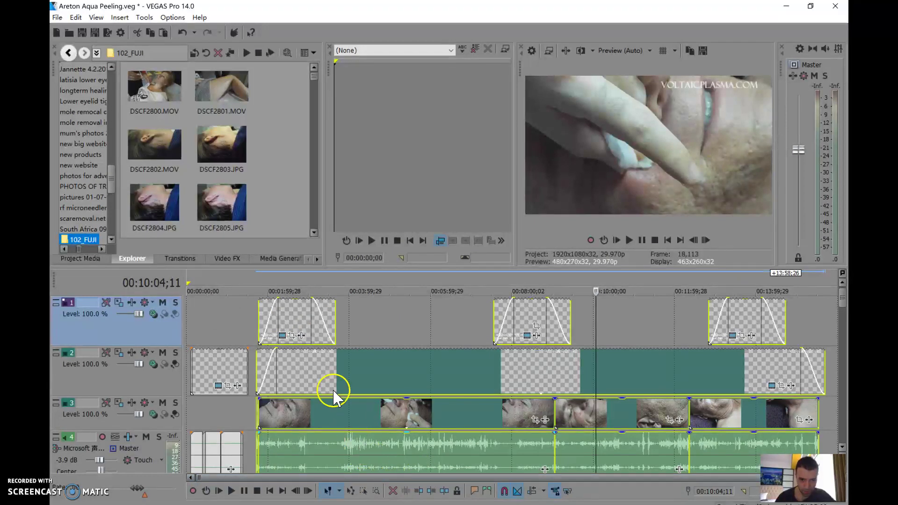
click(242, 283)
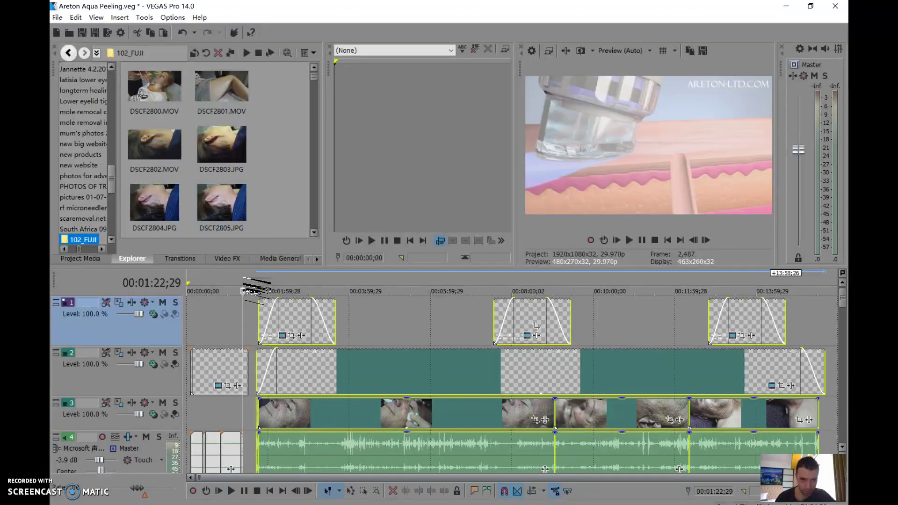
scroll(252, 287, up, 5)
scroll(256, 290, down, 5)
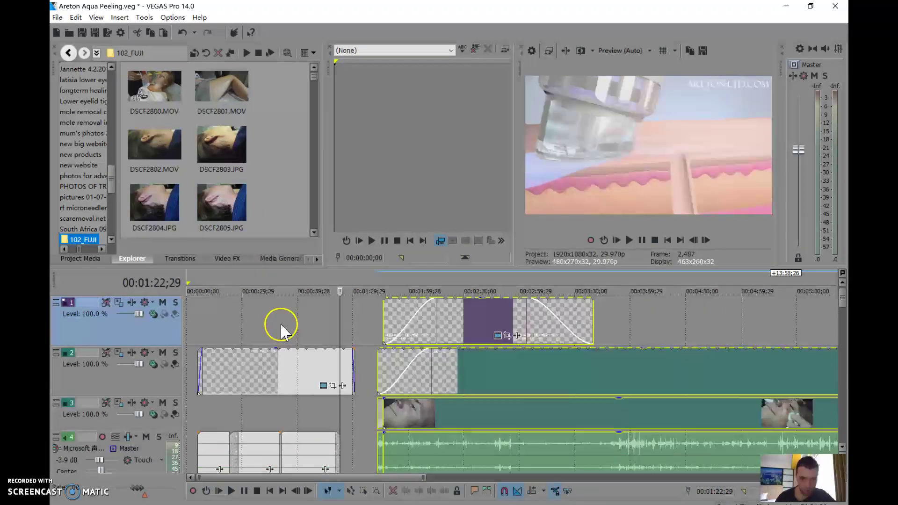
click(355, 283)
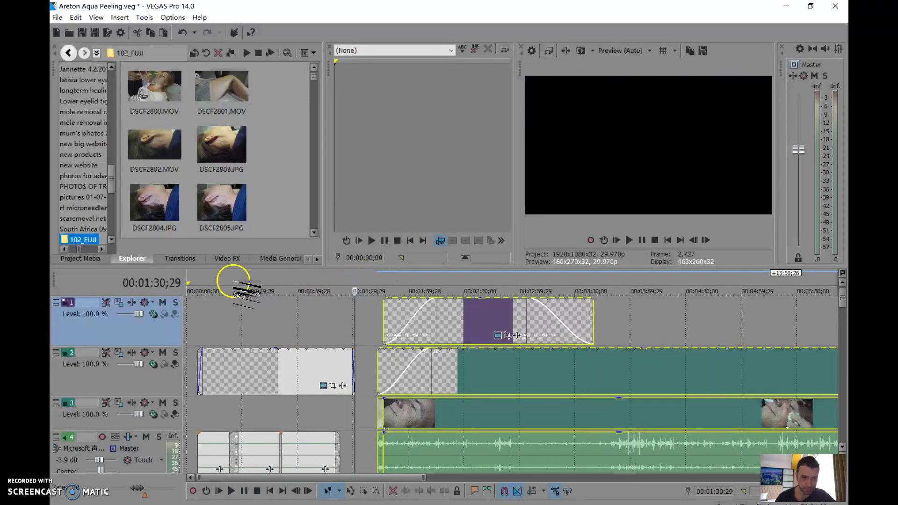
click(197, 285)
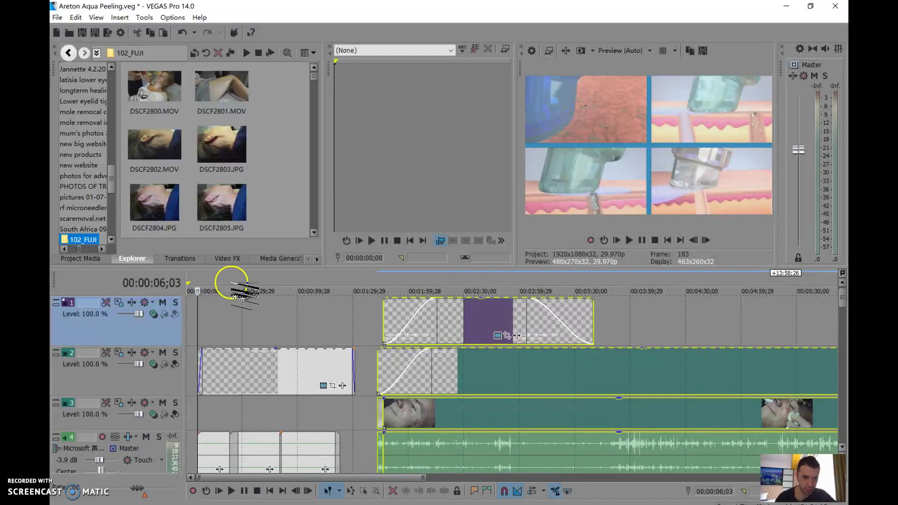
click(355, 283)
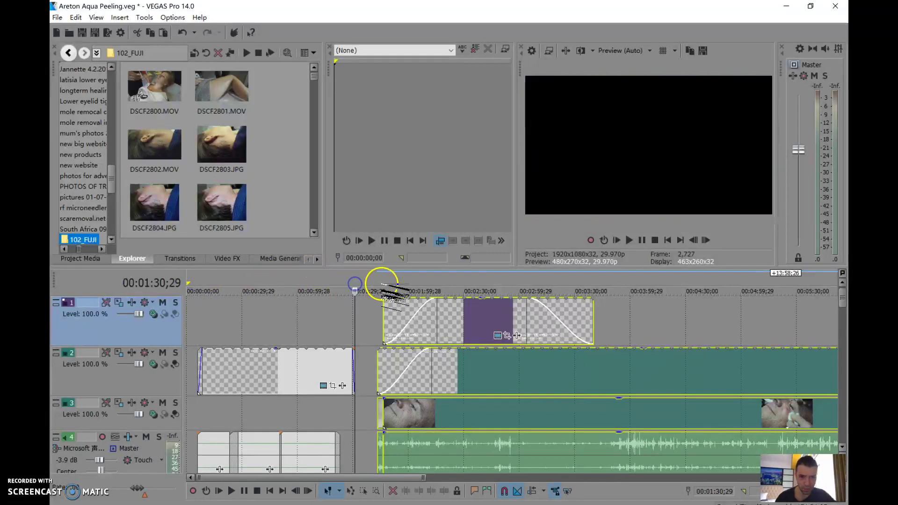
click(383, 284)
drag(377, 283, 826, 291)
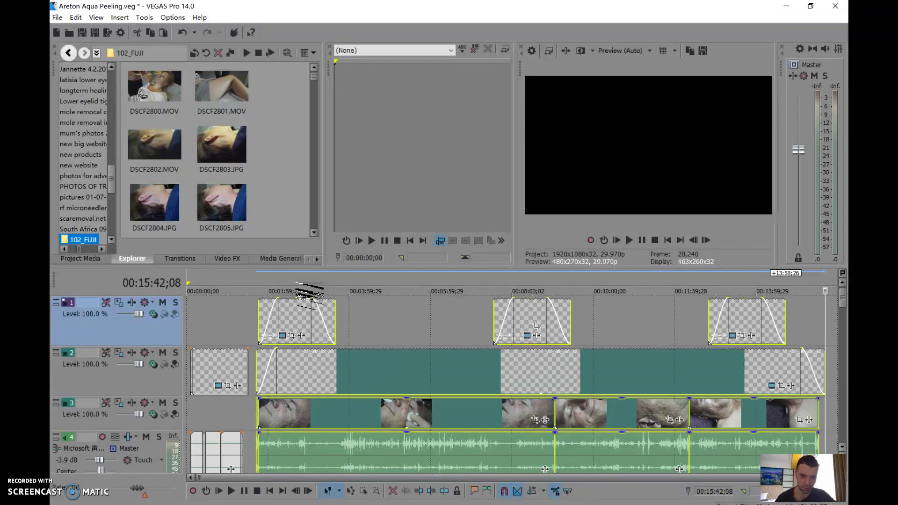
click(297, 280)
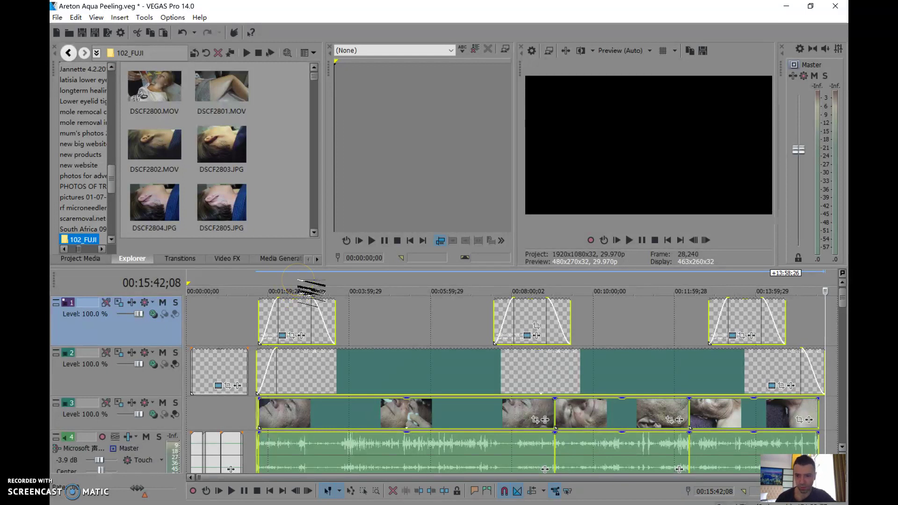